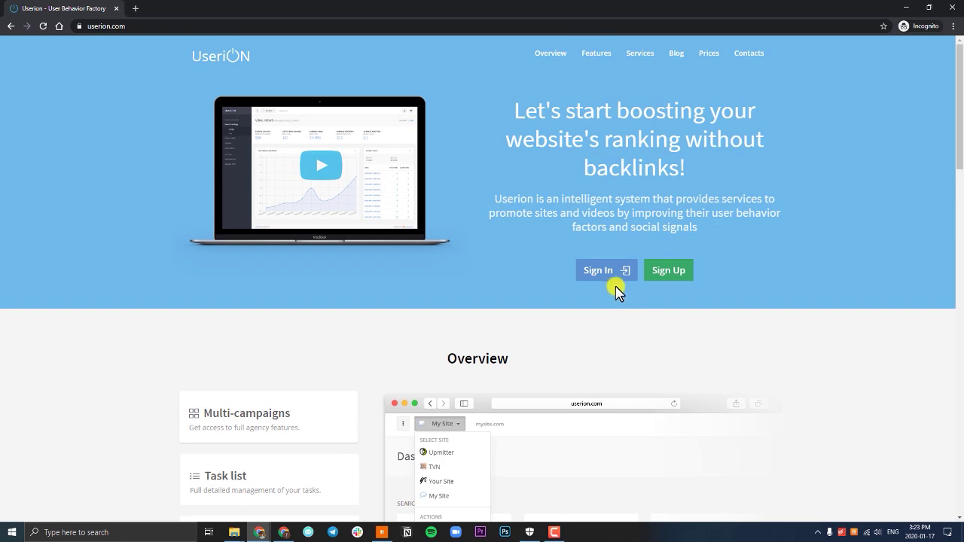
Step: Sign in to the Userion account from the homepage and land on the Dashboard
{"action": "left_click", "coordinate": [611, 280]}
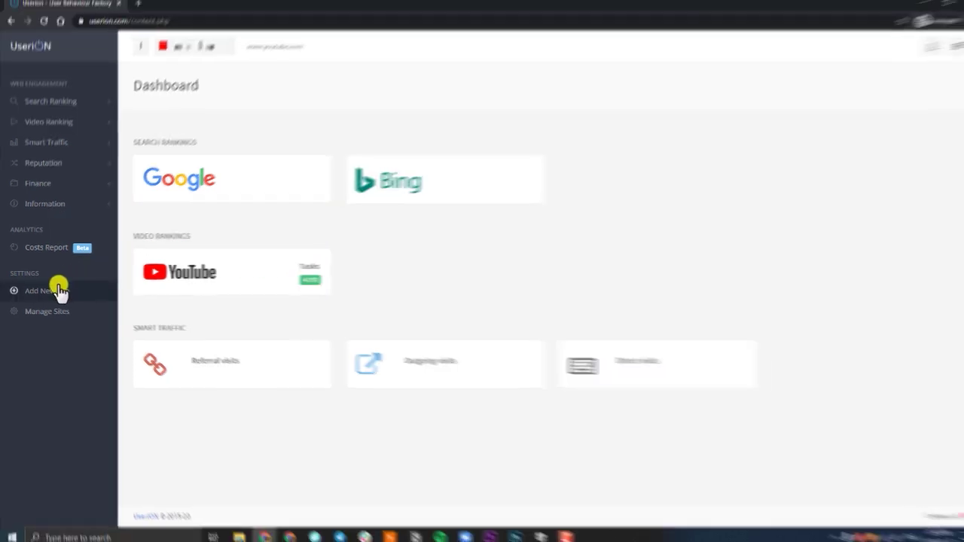
{"action": "left_click", "coordinate": [58, 290]}
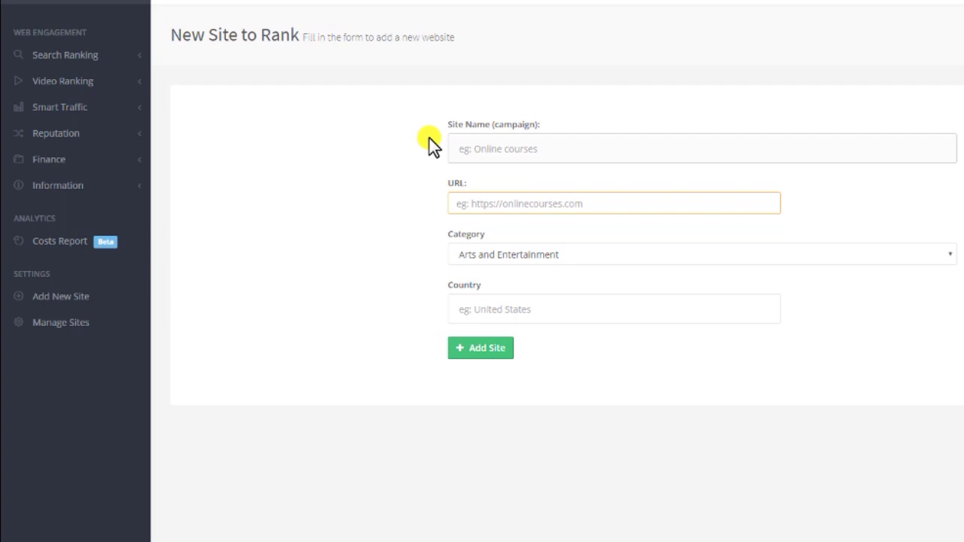
{"action": "type", "text": "Userlon"}
{"action": "key", "text": "Tab"}
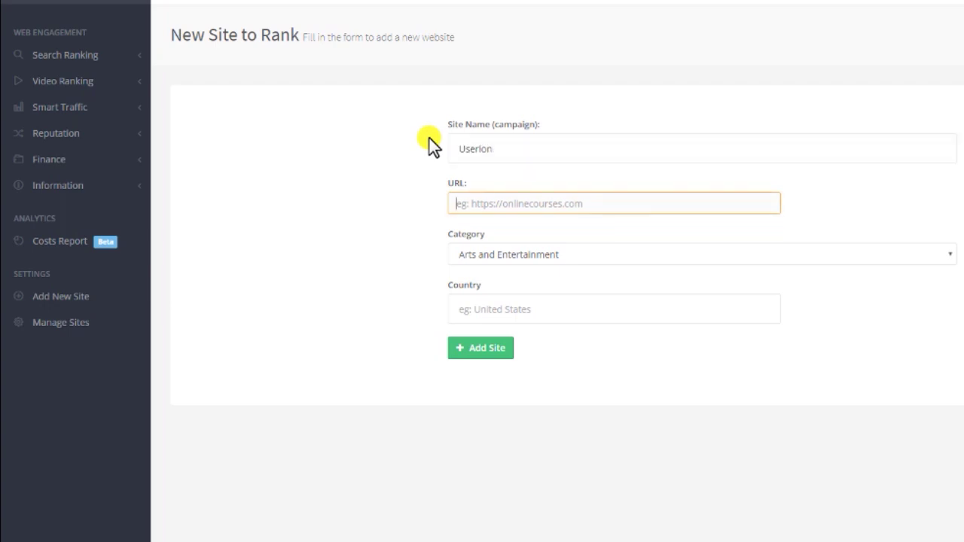
{"action": "type", "text": "https://userlon.com"}
{"action": "left_click", "coordinate": [482, 253]}
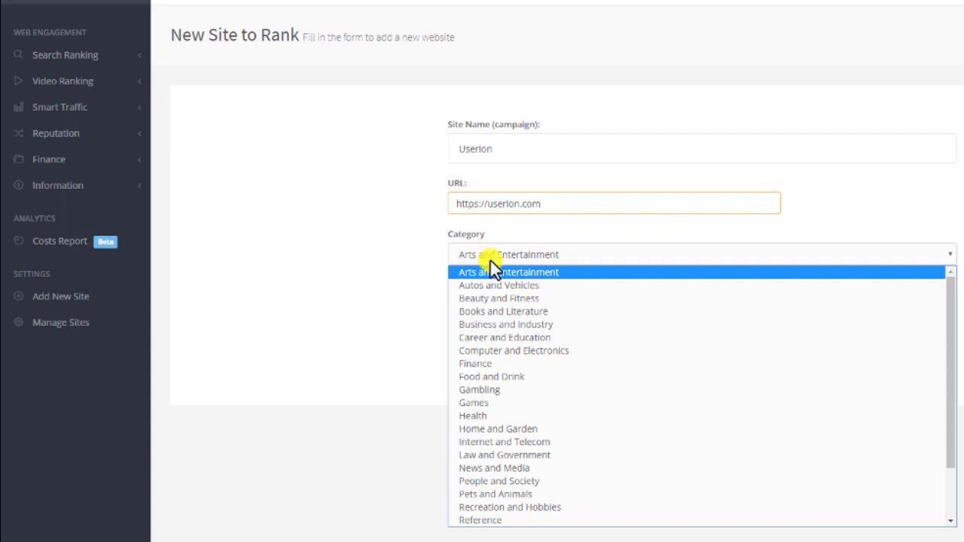
{"action": "left_click", "coordinate": [506, 324]}
{"action": "left_click", "coordinate": [491, 309]}
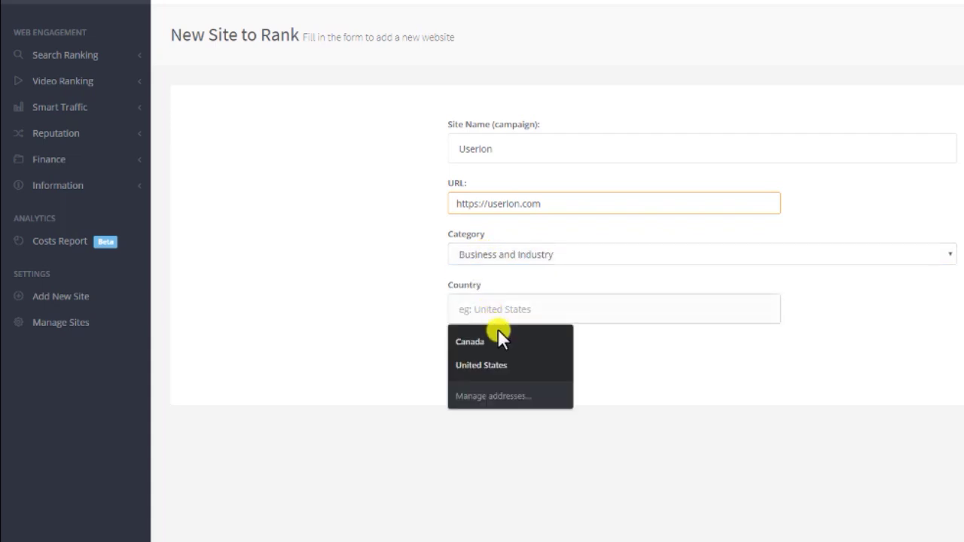
{"action": "left_click", "coordinate": [505, 364]}
{"action": "left_click", "coordinate": [497, 349]}
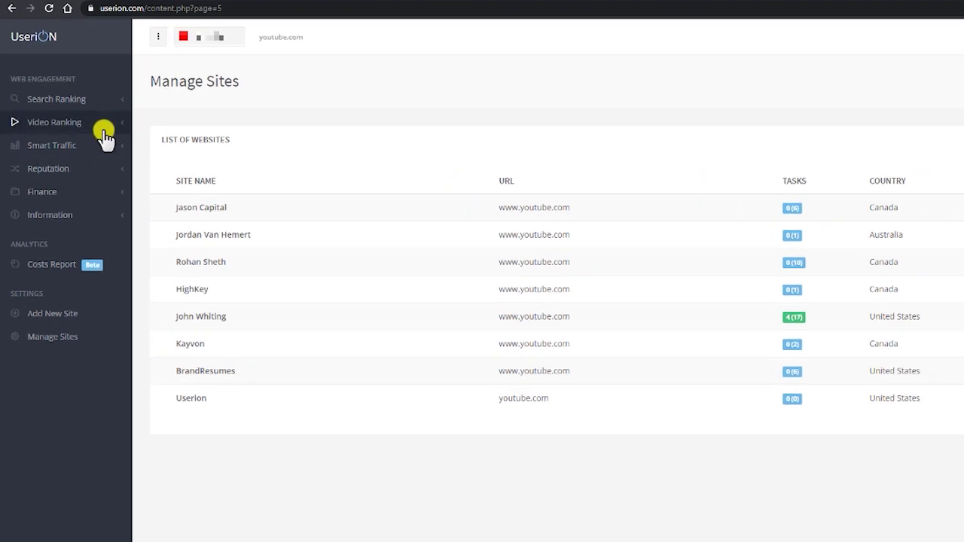
Step: Switch the header site selector to another site and open its YouTube ranking task list
{"action": "left_click", "coordinate": [105, 130]}
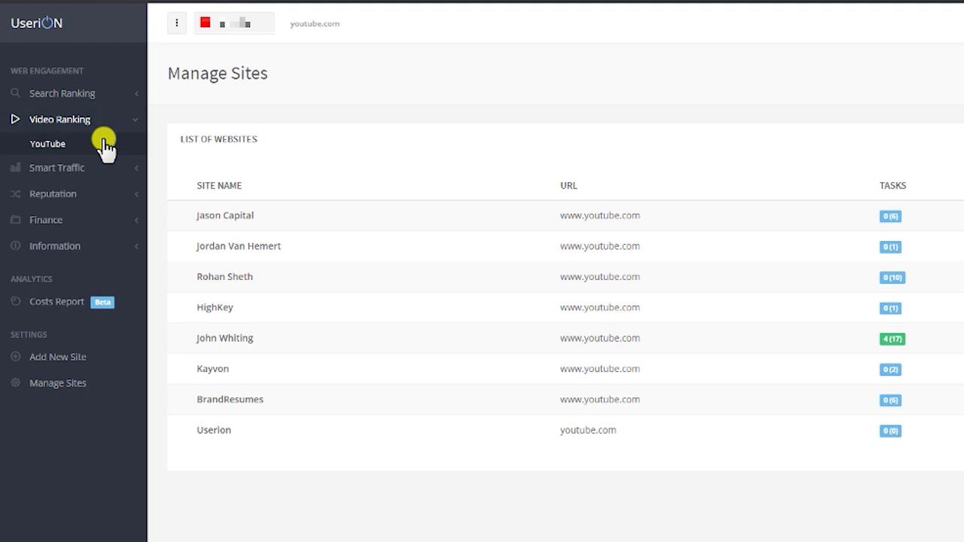
{"action": "left_click", "coordinate": [104, 141]}
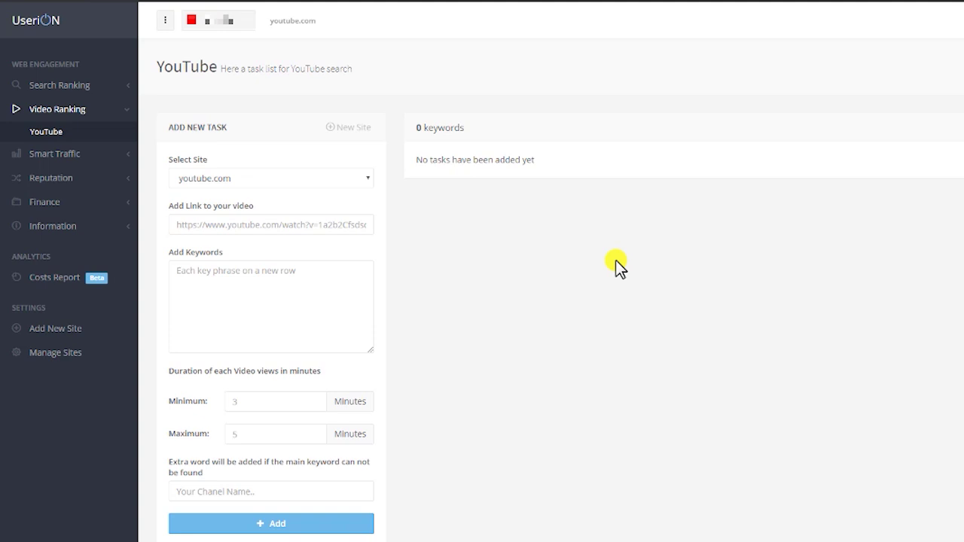
{"action": "left_click", "coordinate": [243, 24]}
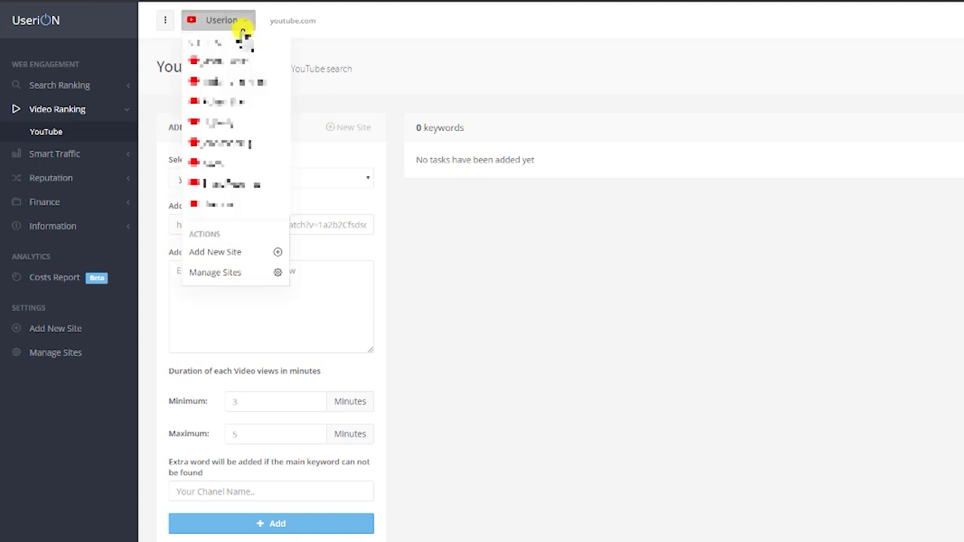
{"action": "left_click", "coordinate": [253, 143]}
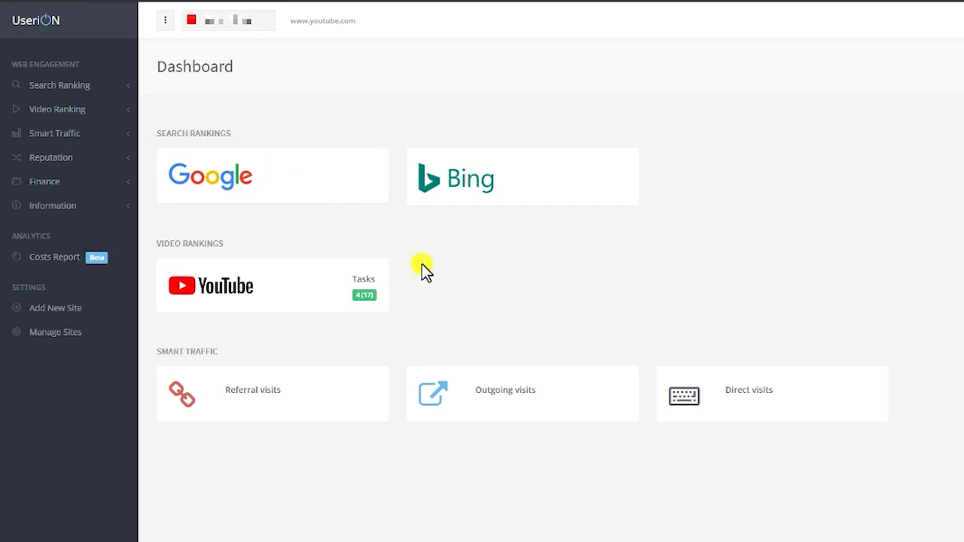
{"action": "left_click", "coordinate": [313, 288]}
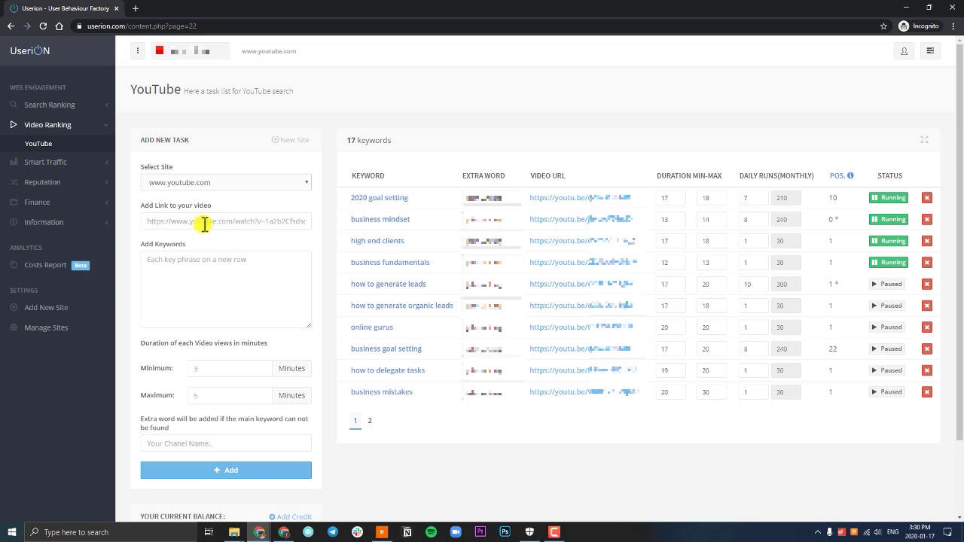
Step: Paste the copied youtu.be share link into the new task's video link field
{"action": "left_click", "coordinate": [206, 219]}
{"action": "left_click", "coordinate": [233, 202]}
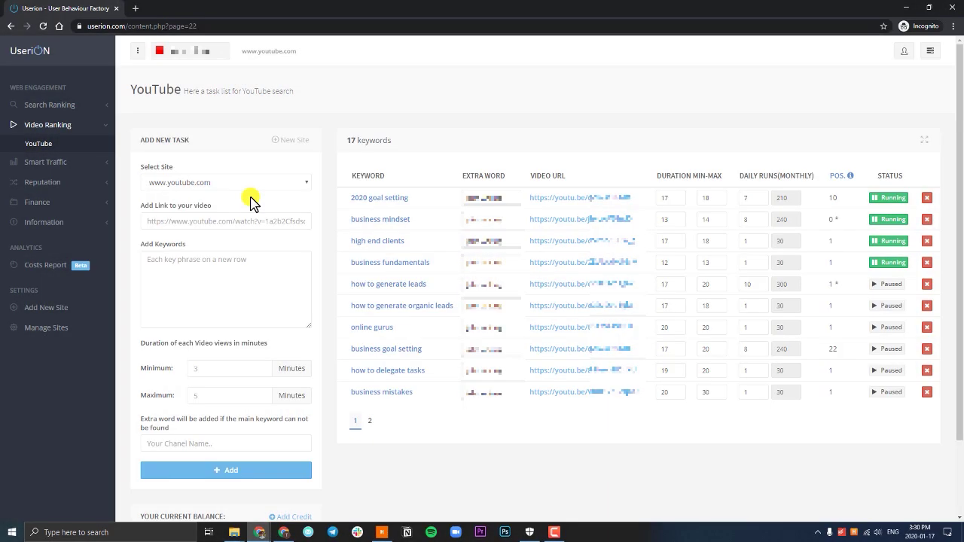
{"action": "left_click", "coordinate": [245, 221]}
{"action": "key", "text": "ctrl+v"}
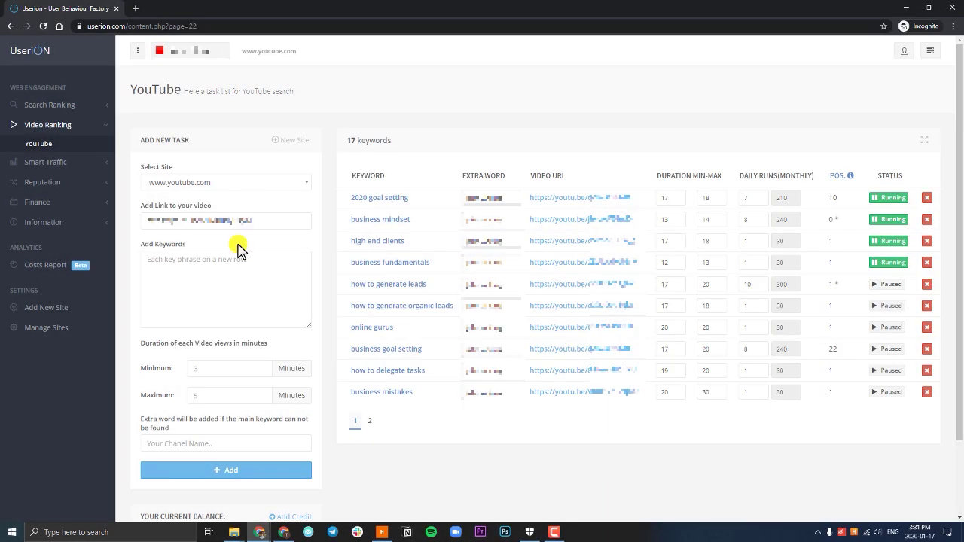
Step: Paste 'business fundamentals' into the Add Keywords box
{"action": "left_click", "coordinate": [245, 275]}
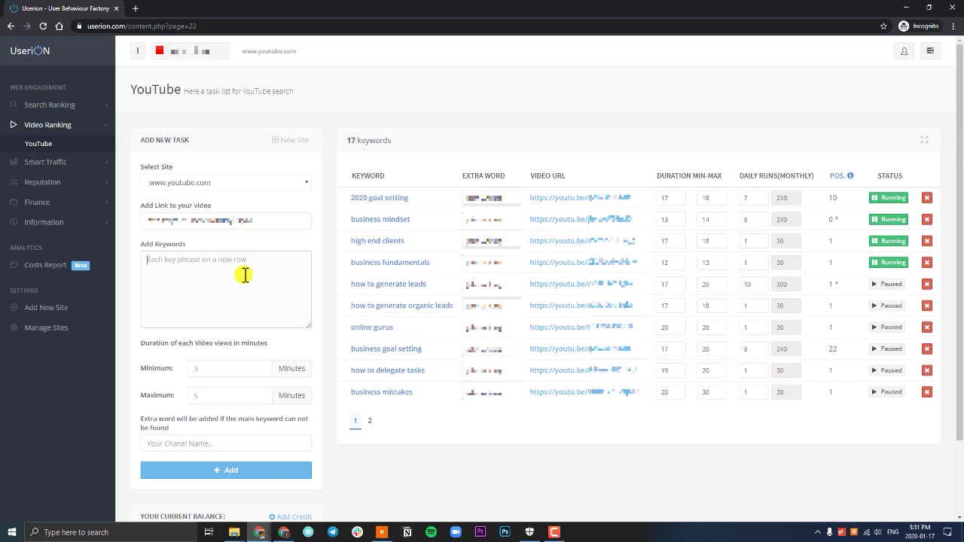
{"action": "type", "text": "business fundamentals"}
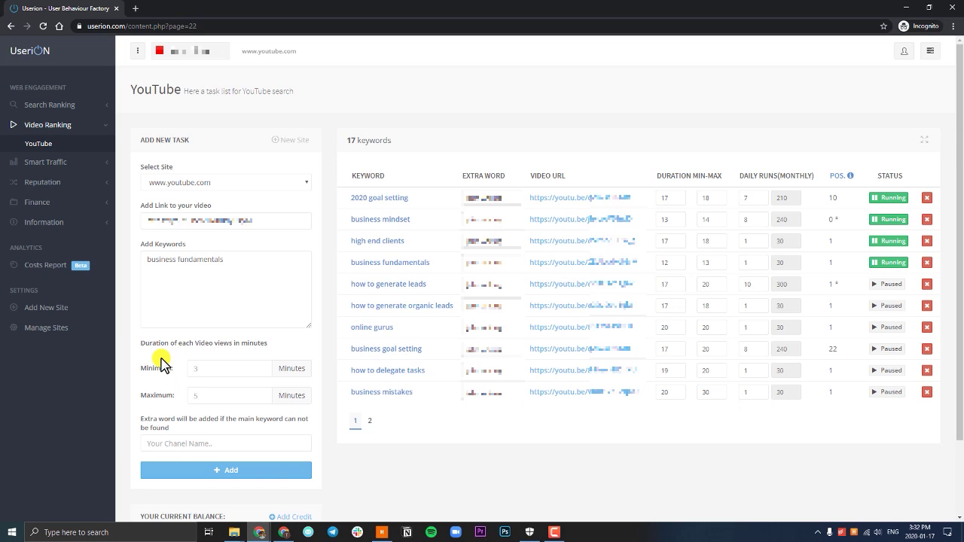
Step: Enter view durations of 10–11 minutes, revise them to 8–9, then clear the minimum
{"action": "left_click", "coordinate": [233, 375]}
{"action": "type", "text": "10"}
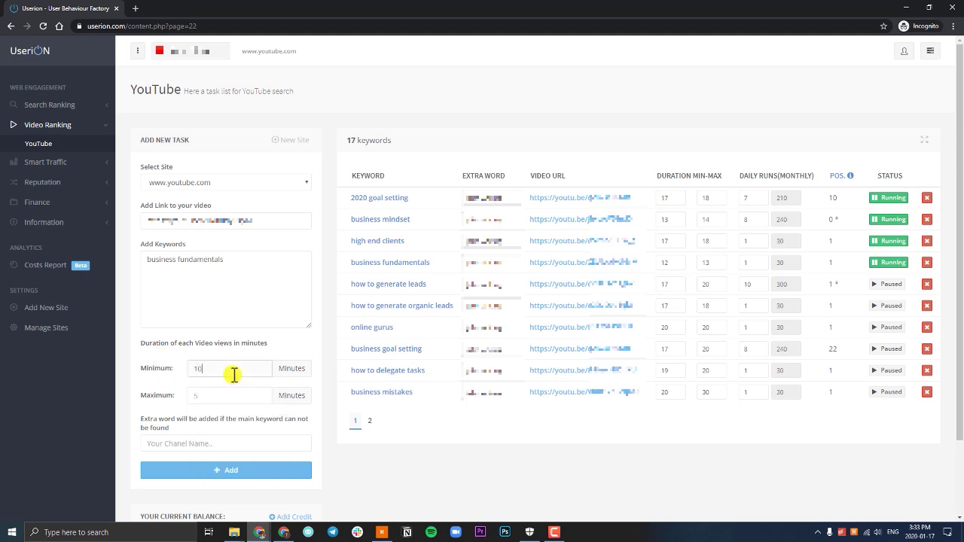
{"action": "left_click", "coordinate": [215, 395]}
{"action": "type", "text": "11"}
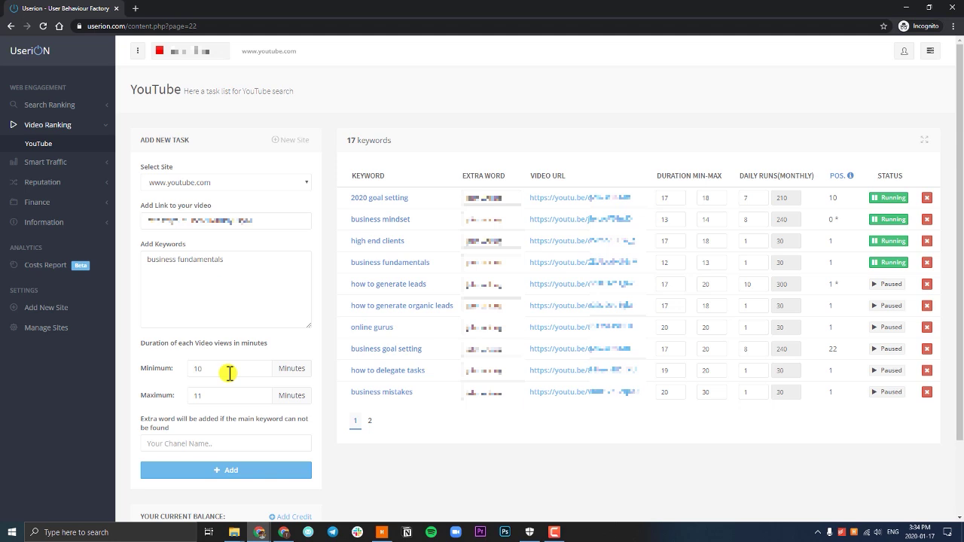
{"action": "double_click", "coordinate": [229, 373]}
{"action": "type", "text": "8"}
{"action": "double_click", "coordinate": [223, 399]}
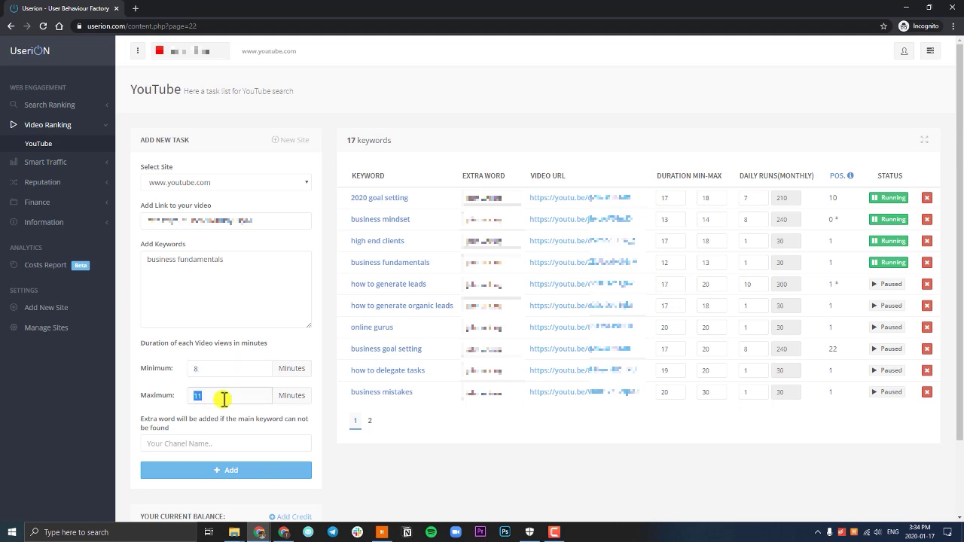
{"action": "type", "text": "9"}
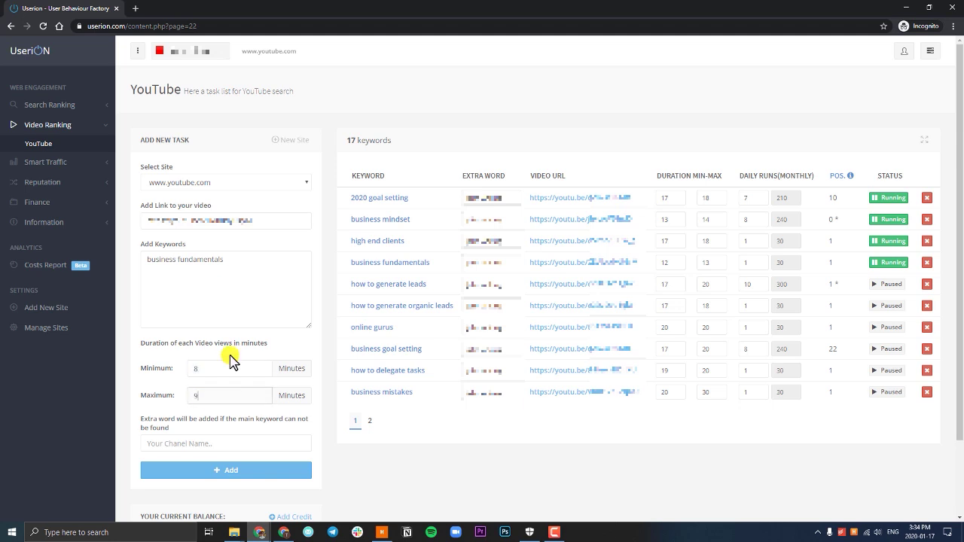
{"action": "left_click", "coordinate": [226, 369]}
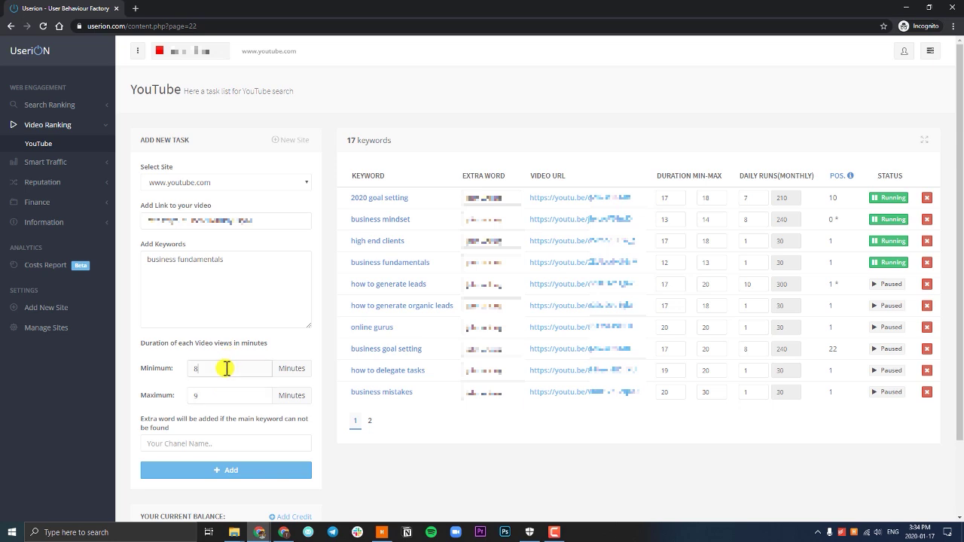
{"action": "key", "text": "BackSpace"}
Step: Enter 8 as the minimum duration and 'userion' as the extra channel word
{"action": "type", "text": "8"}
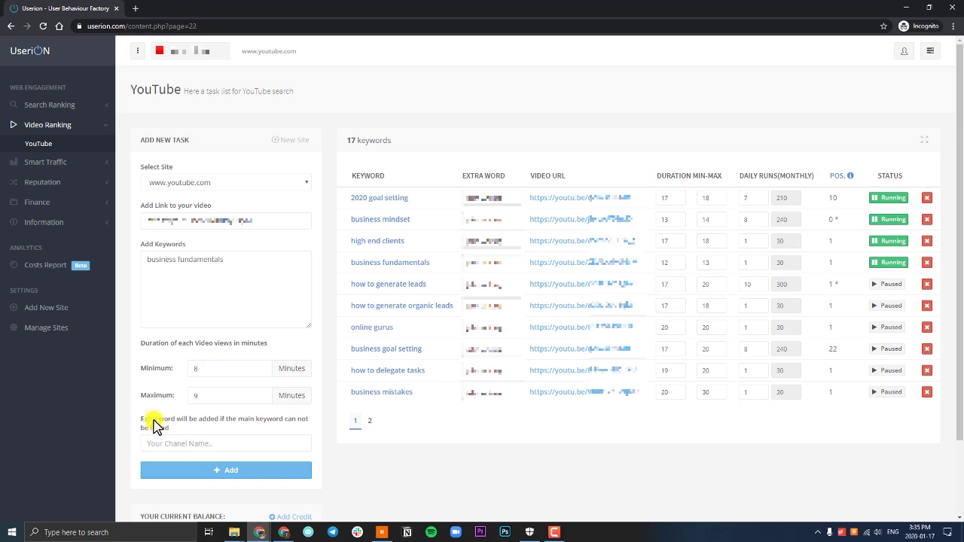
{"action": "double_click", "coordinate": [189, 261]}
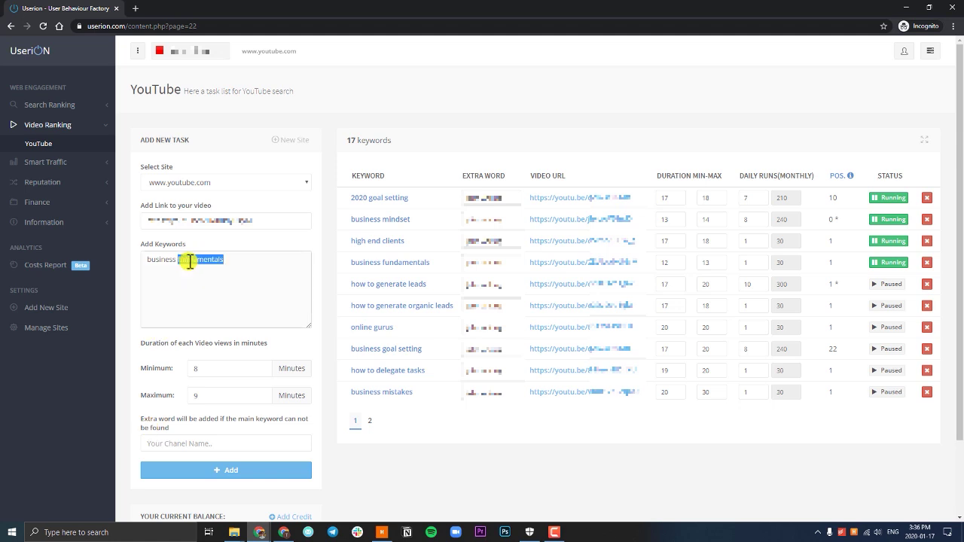
{"action": "left_click", "coordinate": [170, 443]}
{"action": "type", "text": "use"}
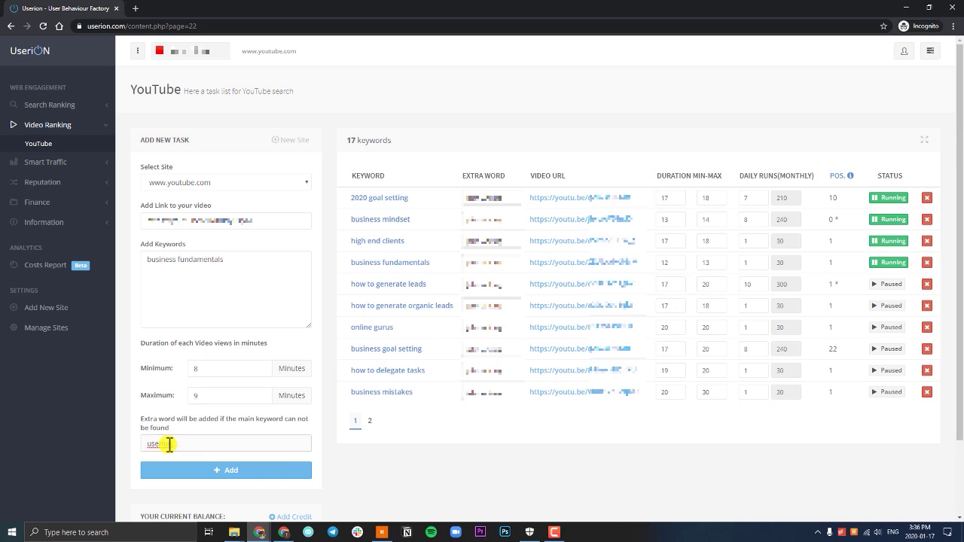
{"action": "type", "text": "rion"}
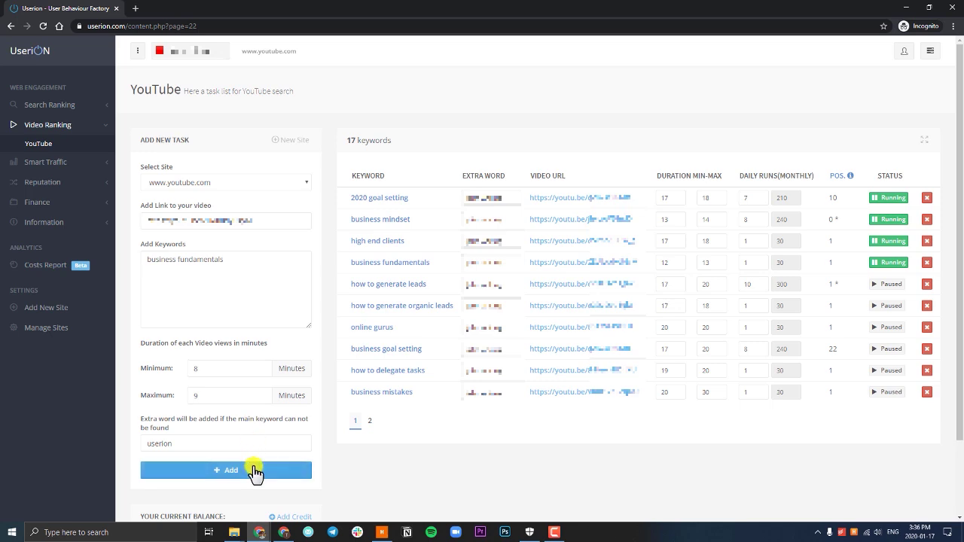
Step: Highlight the business fundamentals keyword and its video URL in the task list
{"action": "left_click_drag", "start_coordinate": [435, 263], "coordinate": [351, 260]}
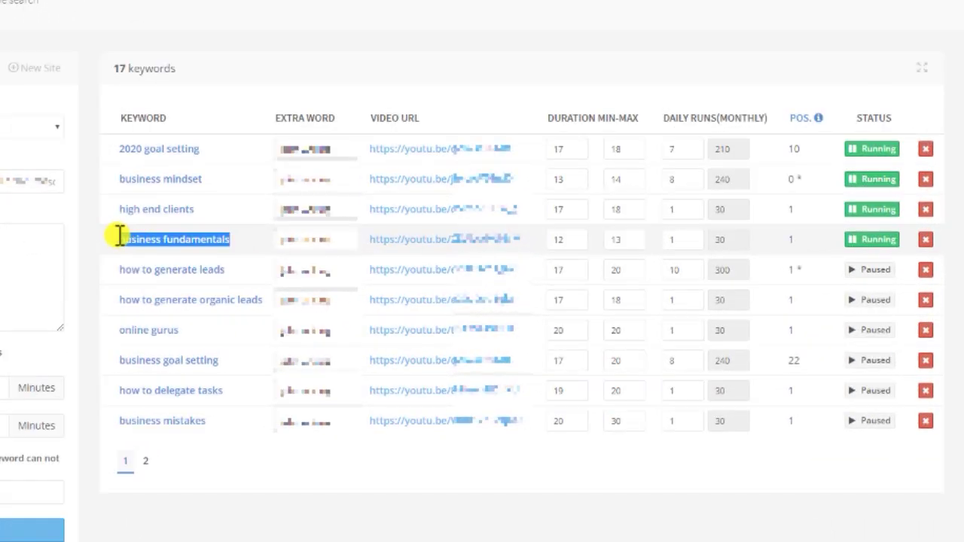
{"action": "left_click", "coordinate": [316, 242]}
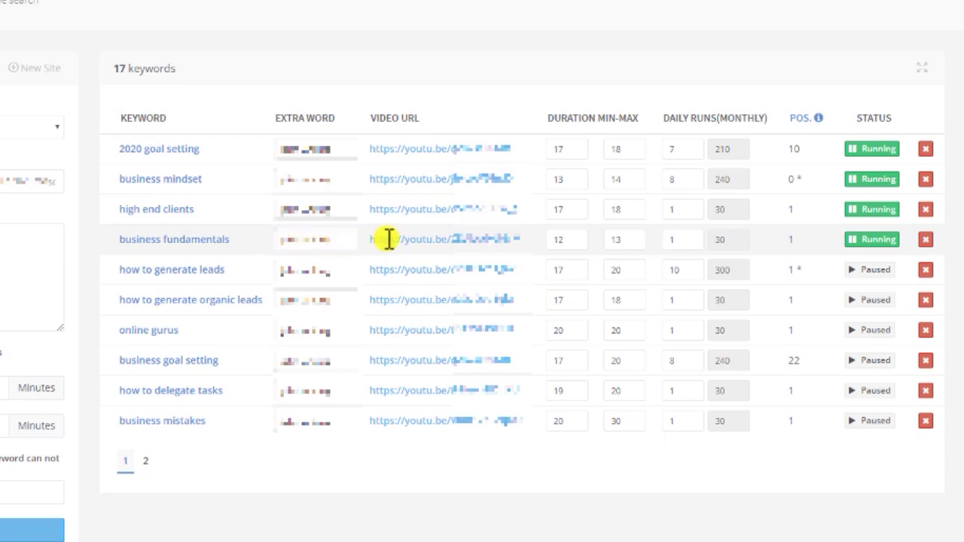
{"action": "left_click_drag", "start_coordinate": [370, 240], "coordinate": [522, 238]}
{"action": "left_click", "coordinate": [577, 240]}
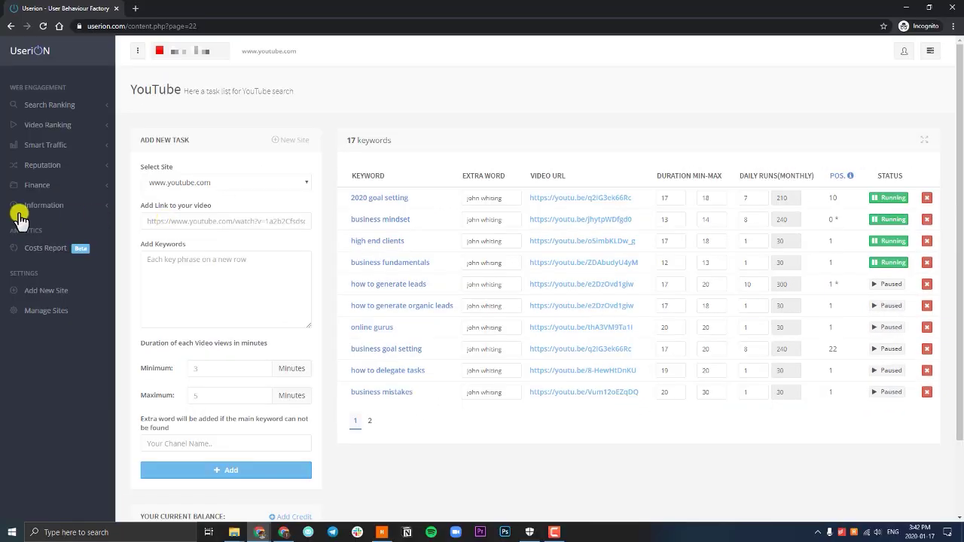
{"action": "left_click", "coordinate": [45, 211]}
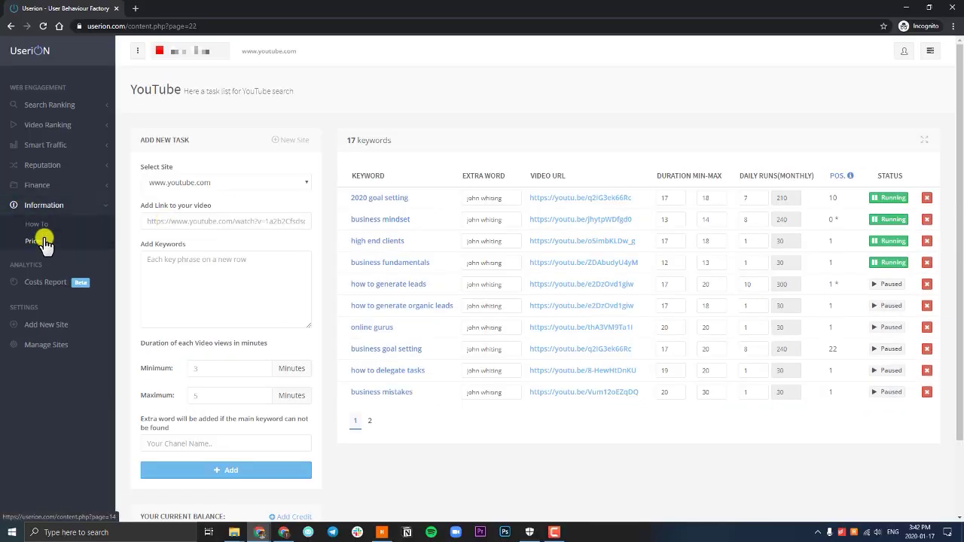
{"action": "left_click", "coordinate": [36, 241]}
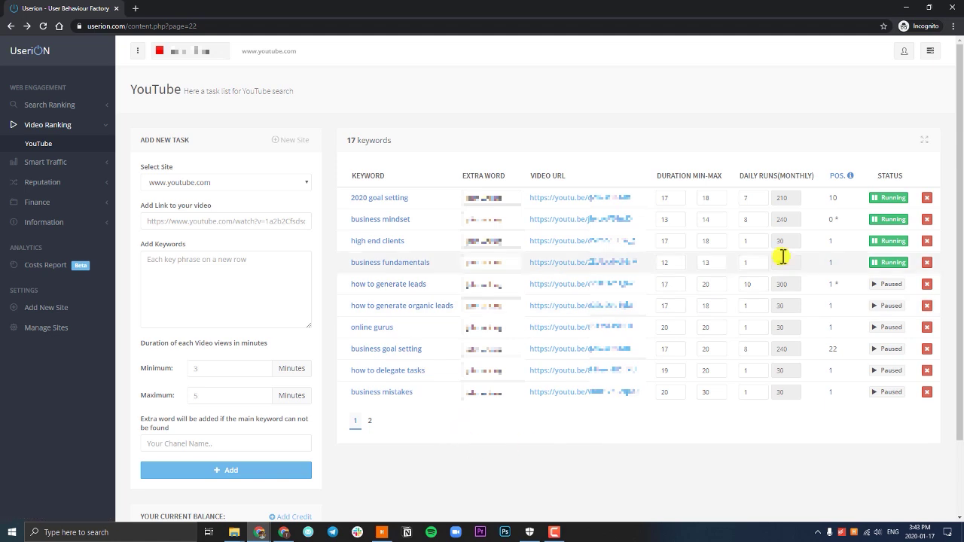
Step: Open the business fundamentals stats page and inspect its average-position chart points
{"action": "left_click", "coordinate": [379, 263]}
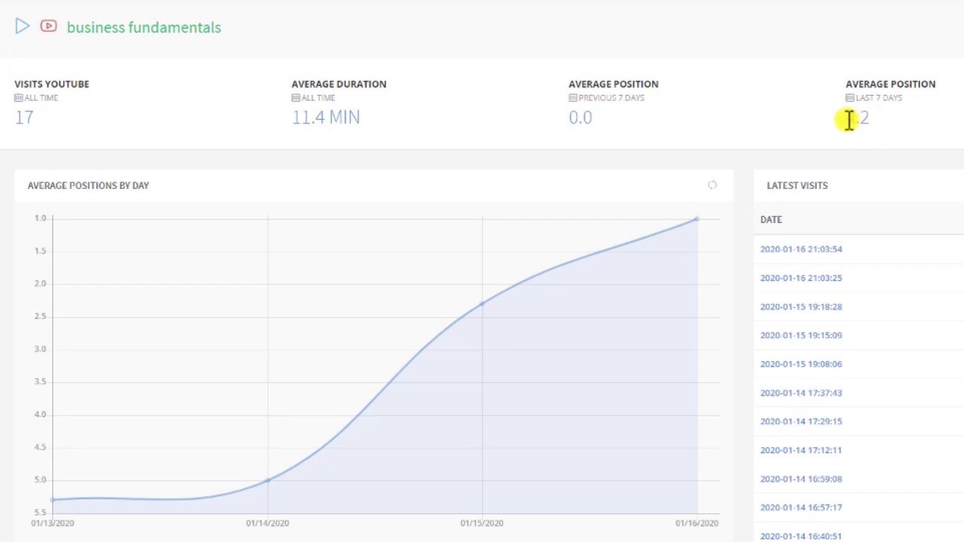
{"action": "mouse_move", "coordinate": [60, 502]}
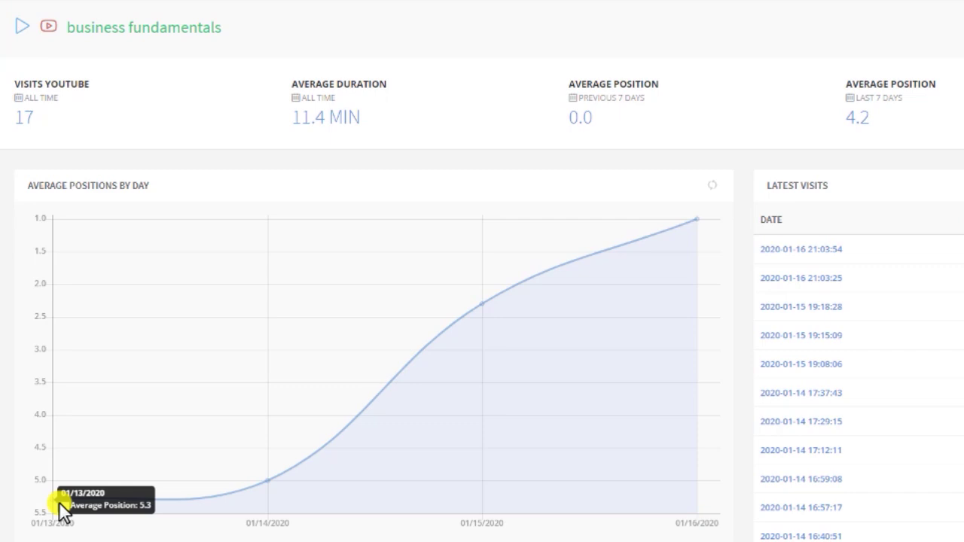
{"action": "mouse_move", "coordinate": [705, 221]}
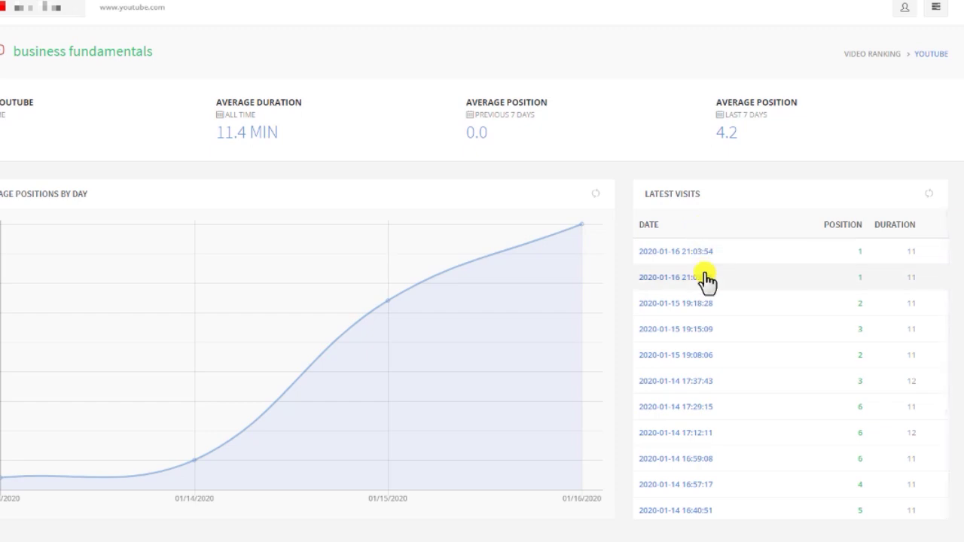
{"action": "scroll", "coordinate": [708, 391], "scroll_direction": "down", "scroll_amount": 2}
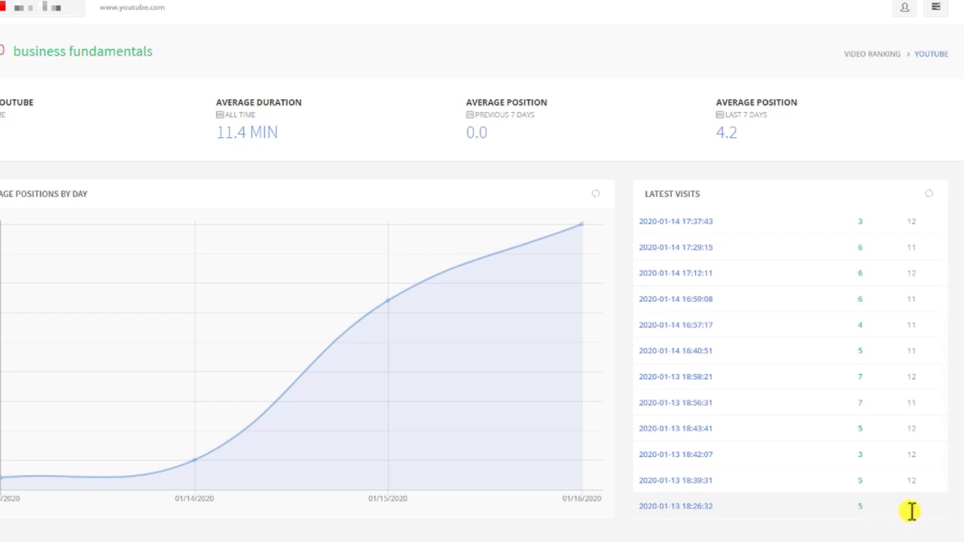
{"action": "scroll", "coordinate": [910, 511], "scroll_direction": "up", "scroll_amount": 3}
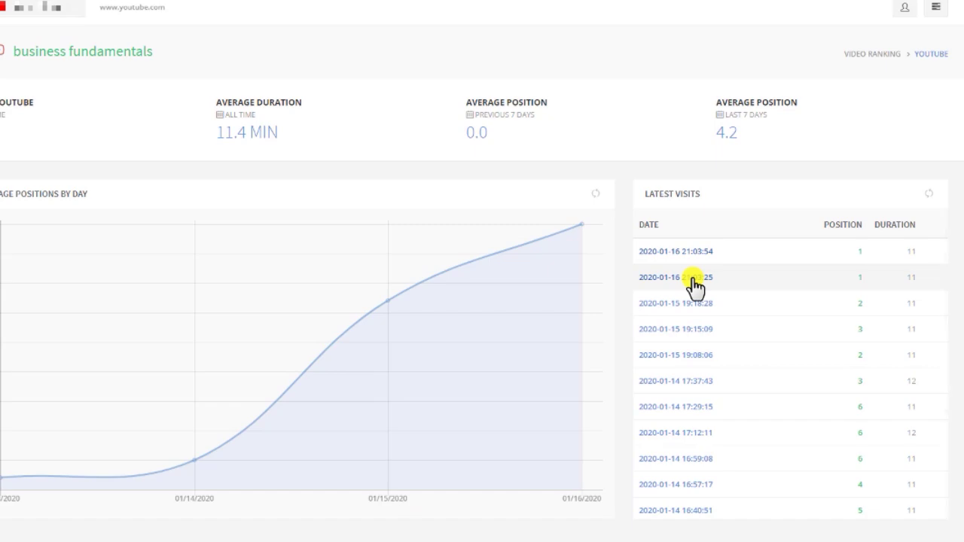
{"action": "left_click", "coordinate": [693, 280]}
{"action": "scroll", "coordinate": [322, 208], "scroll_direction": "down", "scroll_amount": 10}
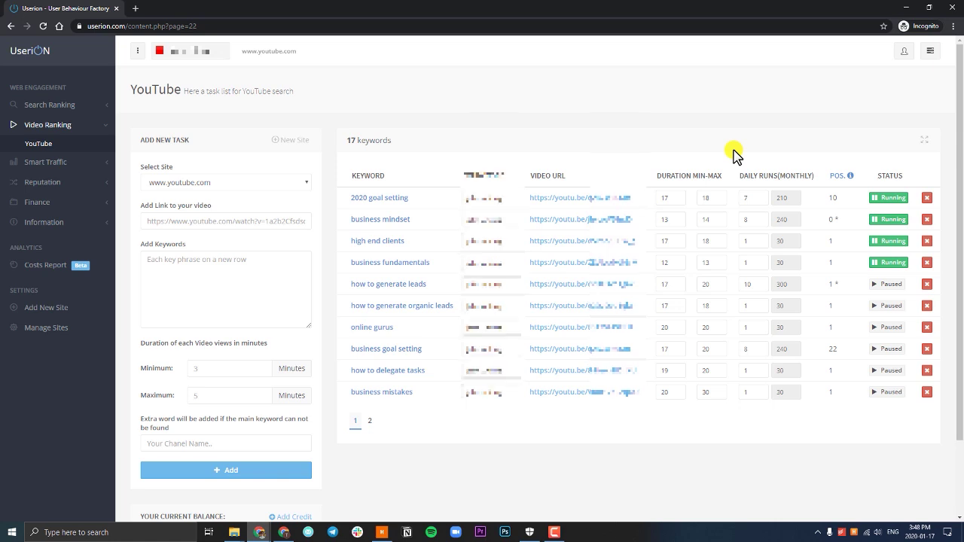
{"action": "scroll", "coordinate": [734, 154], "scroll_direction": "down", "scroll_amount": 2}
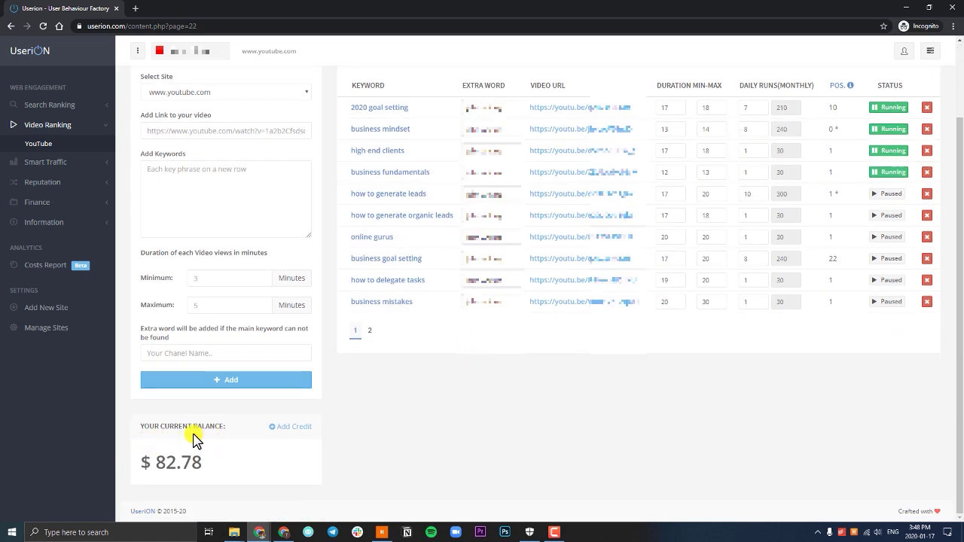
{"action": "scroll", "coordinate": [437, 163], "scroll_direction": "up", "scroll_amount": 2}
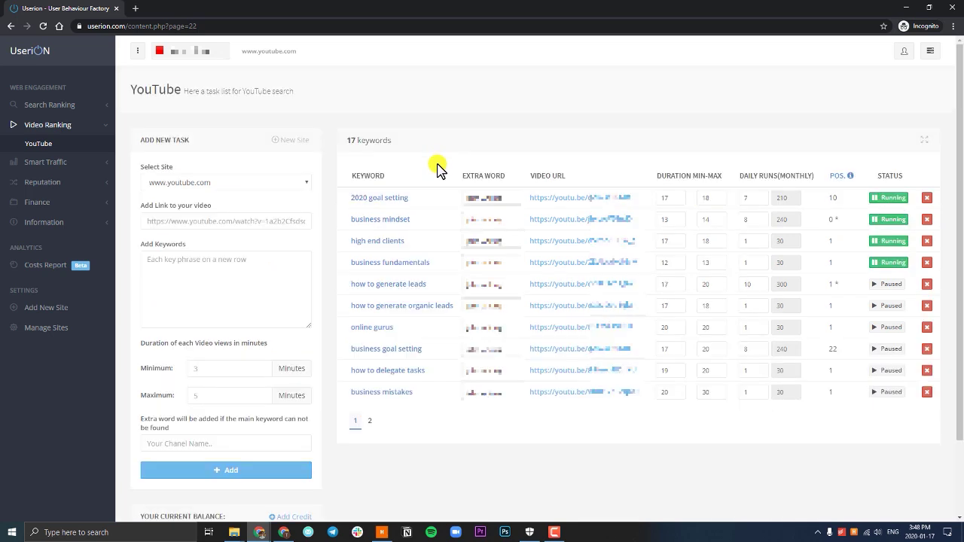